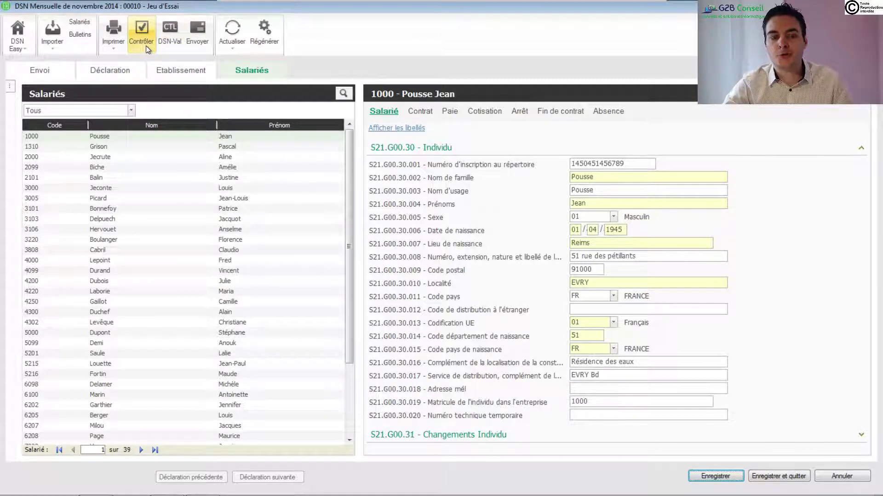
Review the establishment's contributions (Cotisations) and payments (Versements) in the November 2014 monthly DSN
{"action": "left_click", "coordinate": [173, 45]}
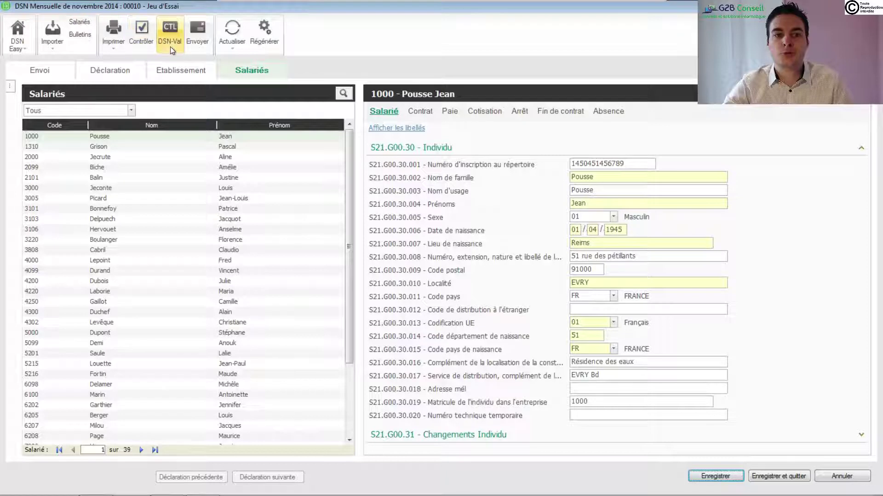
{"action": "left_click", "coordinate": [165, 72]}
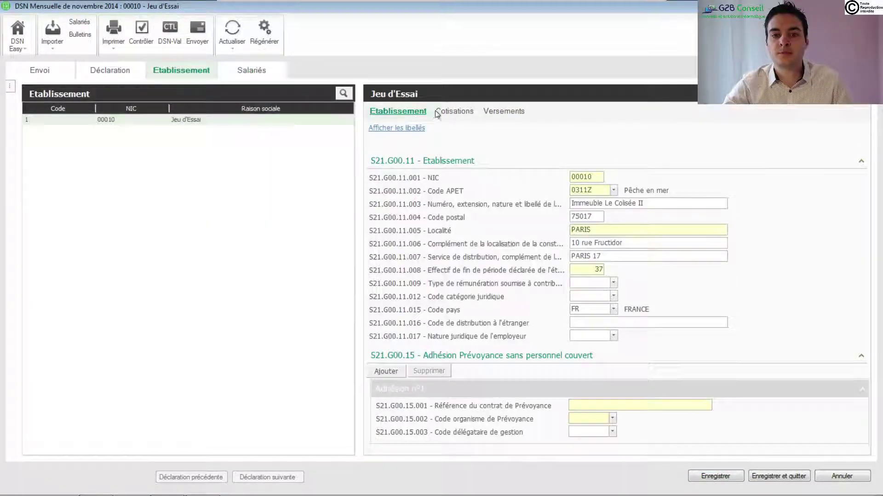
{"action": "left_click", "coordinate": [454, 113]}
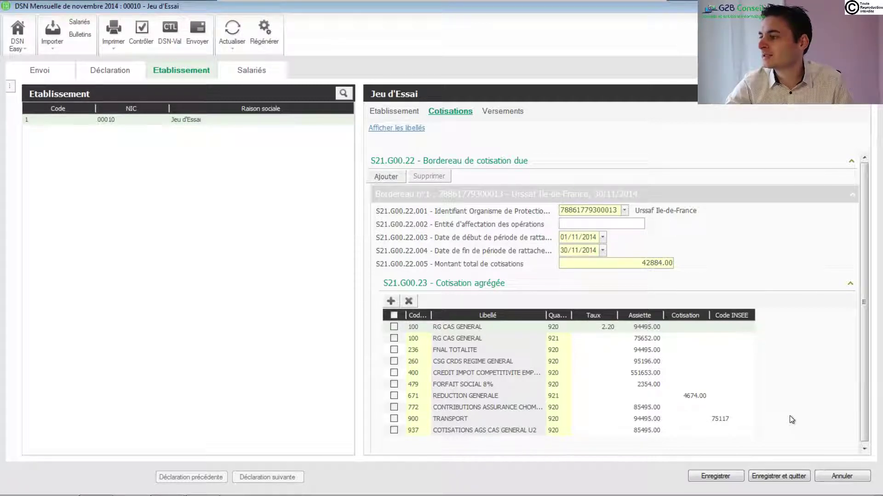
{"action": "left_click", "coordinate": [514, 114]}
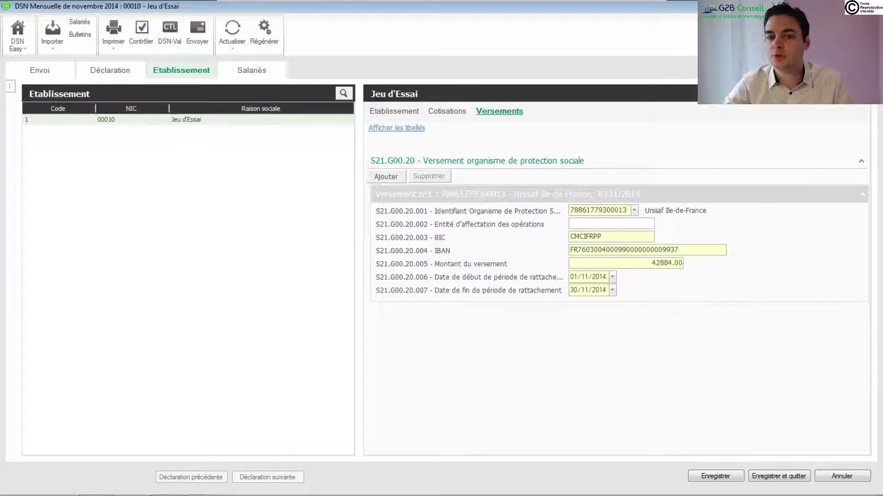
Examine the first employee's pay, contribution, work stoppage, contract end and absence sections in the declaration
{"action": "left_click", "coordinate": [253, 74]}
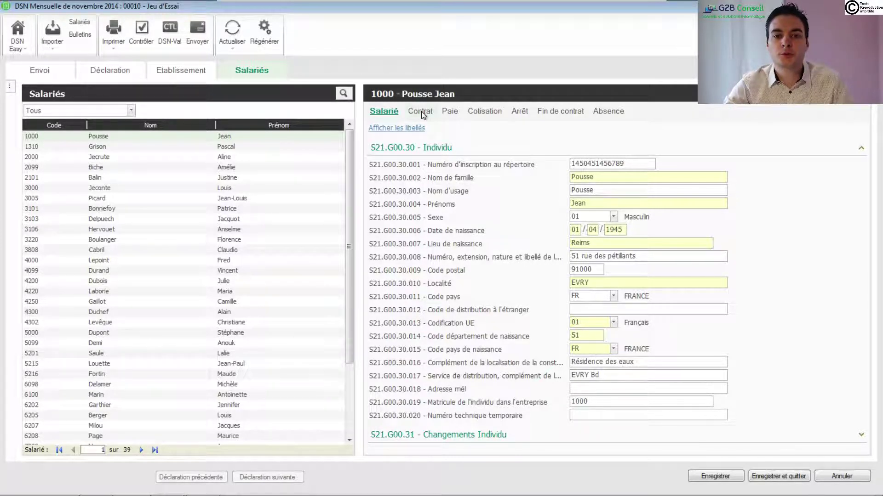
{"action": "left_click", "coordinate": [456, 115]}
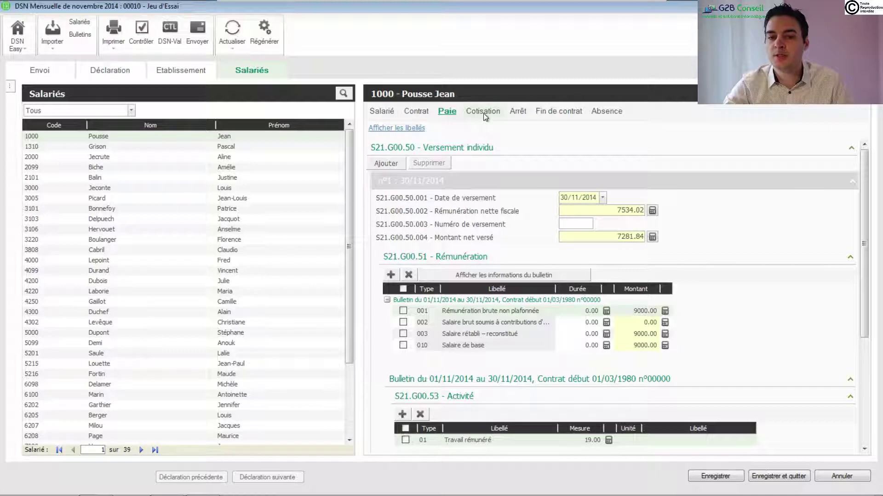
{"action": "left_click", "coordinate": [483, 113]}
{"action": "left_click", "coordinate": [452, 116]}
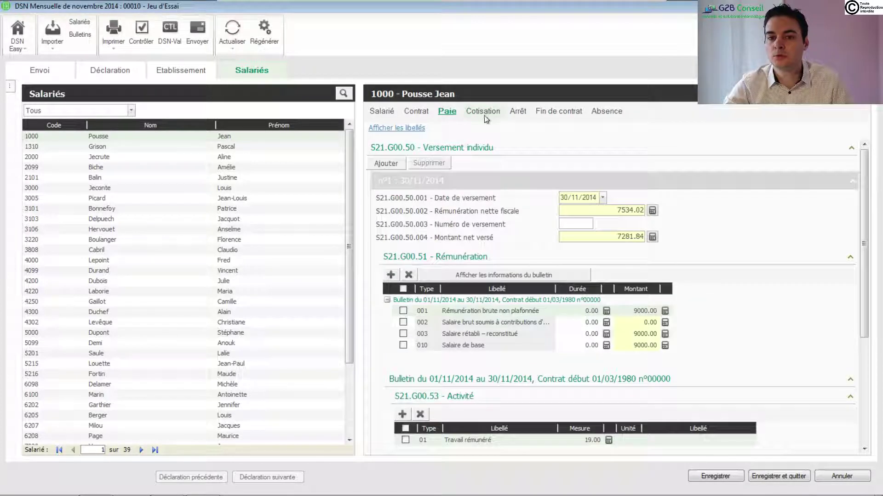
{"action": "left_click", "coordinate": [484, 116]}
{"action": "left_click", "coordinate": [453, 117]}
{"action": "left_click", "coordinate": [482, 118]}
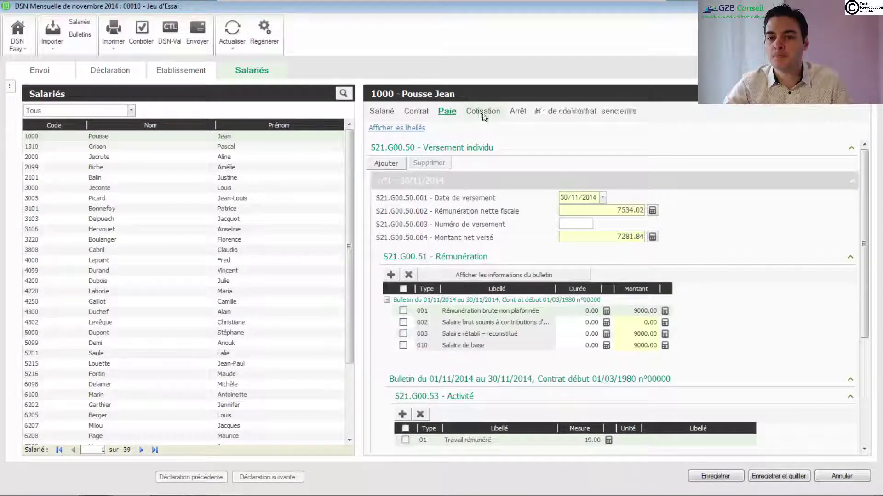
{"action": "left_click", "coordinate": [525, 114]}
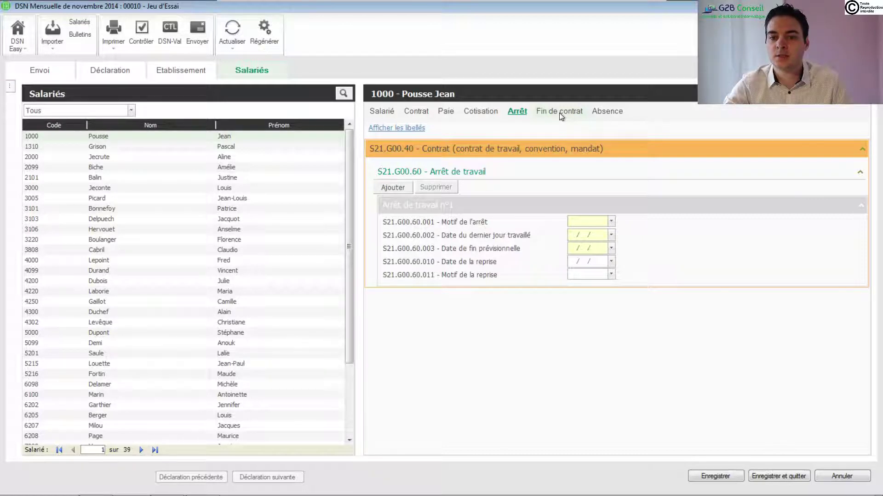
{"action": "left_click", "coordinate": [559, 113]}
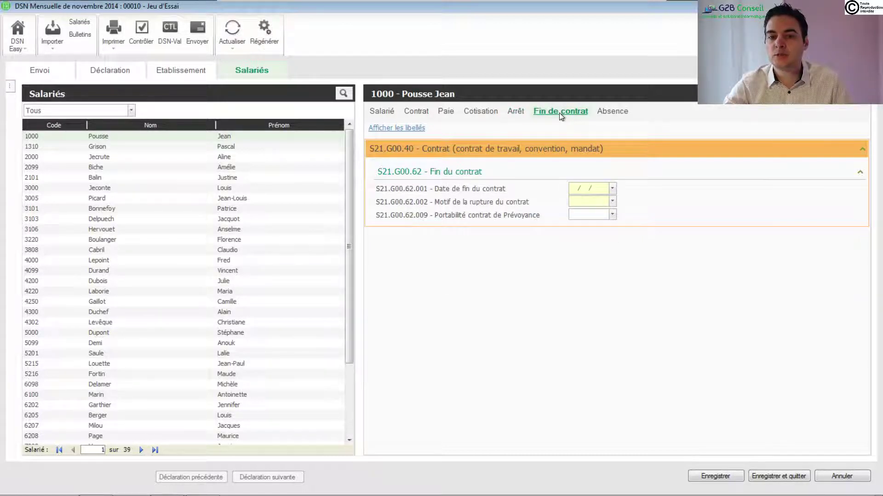
{"action": "left_click", "coordinate": [629, 111]}
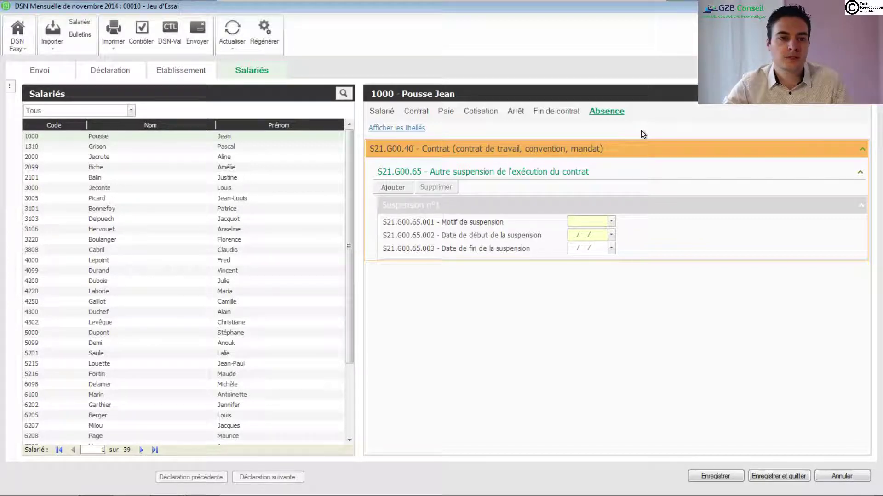
Run the built-in control and the DSN-Val control on the declaration, closing each report
{"action": "left_click", "coordinate": [144, 39]}
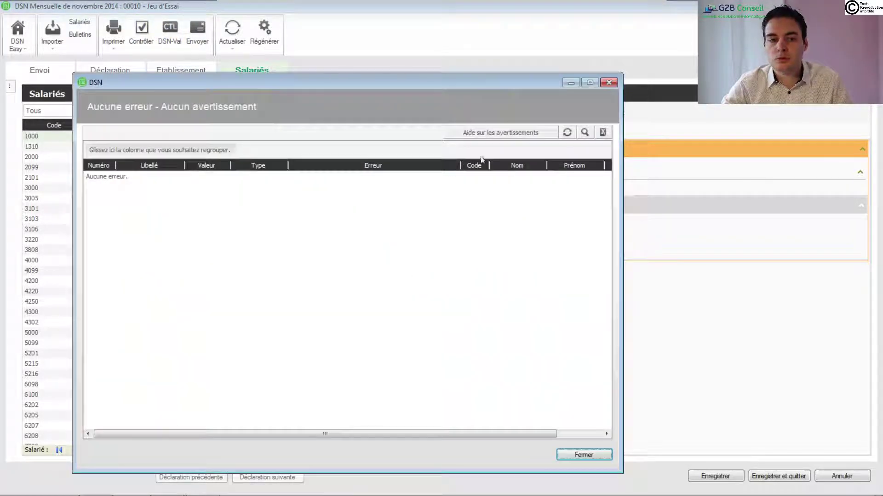
{"action": "left_click", "coordinate": [609, 83]}
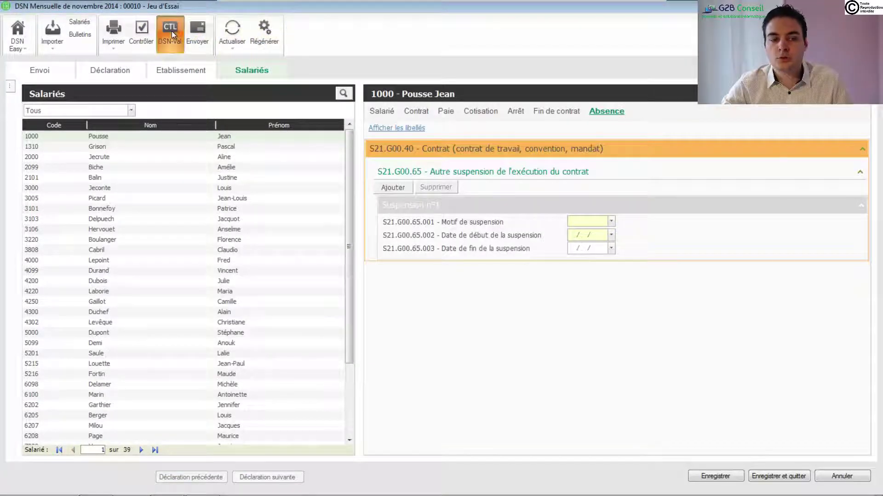
{"action": "left_click", "coordinate": [172, 31]}
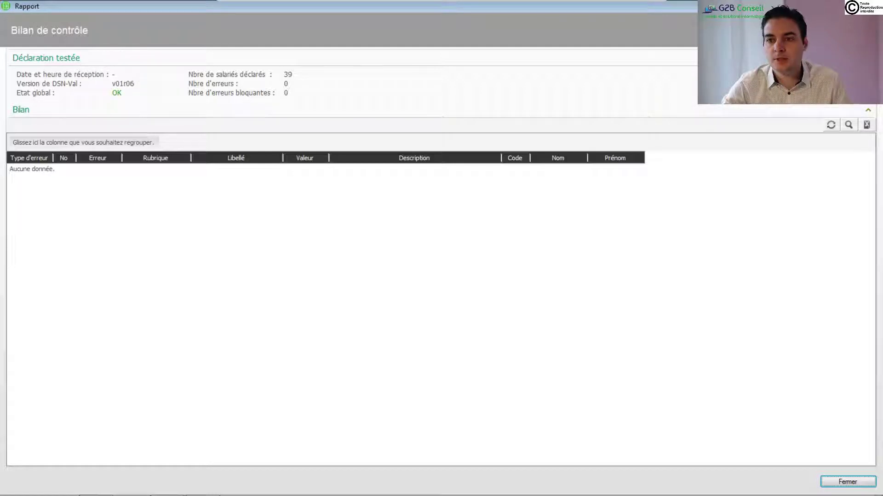
{"action": "left_click", "coordinate": [871, 5]}
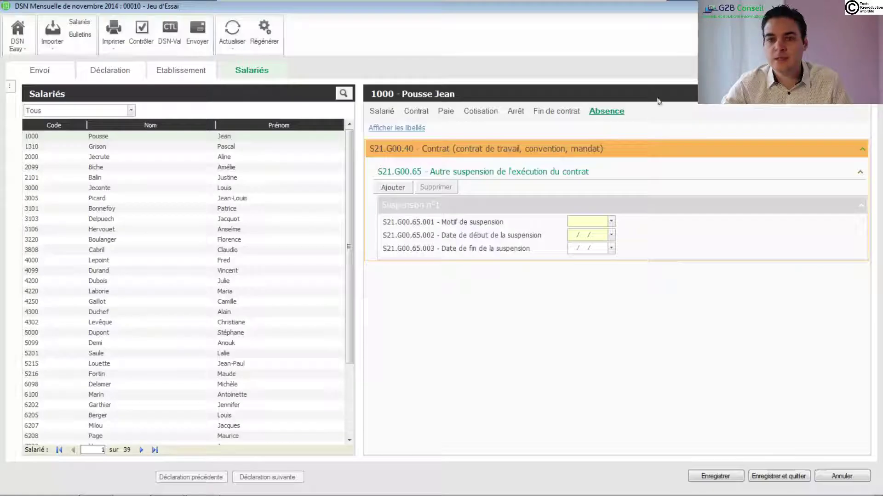
Start sending the declaration and turn off the option to control it before sending
{"action": "left_click", "coordinate": [200, 37]}
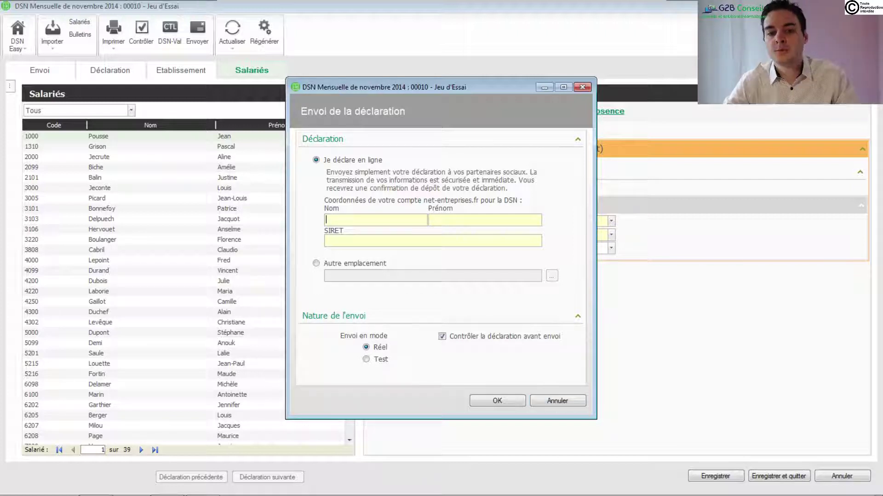
{"action": "left_click", "coordinate": [430, 220]}
{"action": "key", "text": "Tab"}
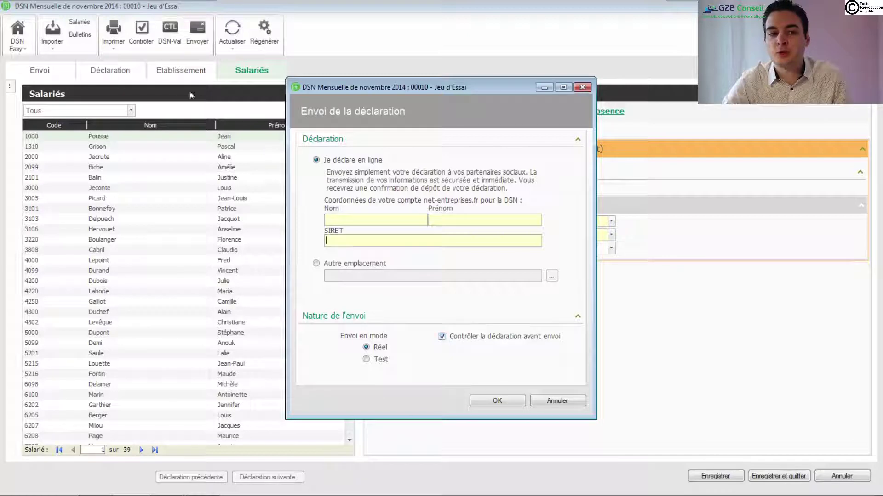
{"action": "left_click", "coordinate": [171, 46]}
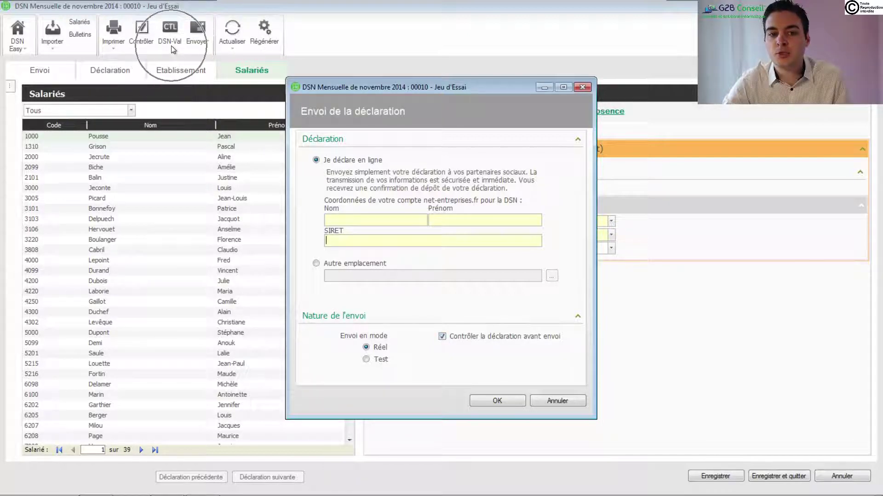
{"action": "left_click", "coordinate": [442, 337]}
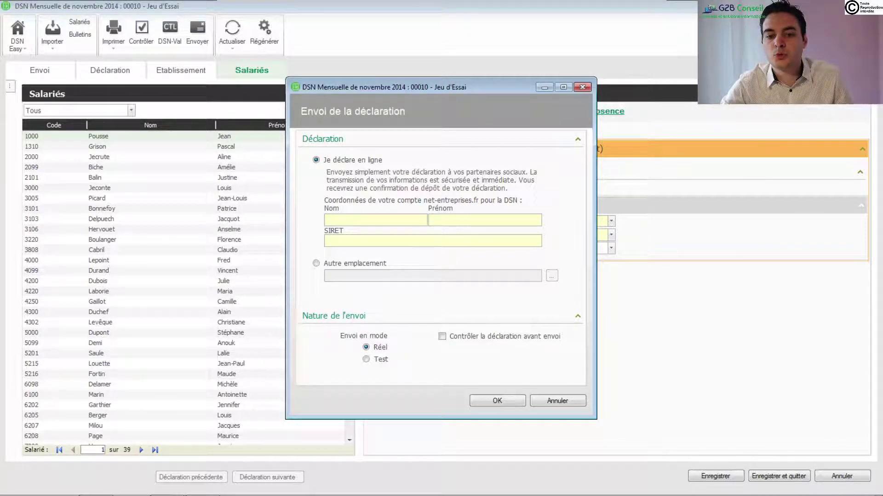
Send the declaration to another location as DSN Novembre 2014.txt in the Documents DSN folder, replacing the existing file
{"action": "left_click", "coordinate": [317, 264]}
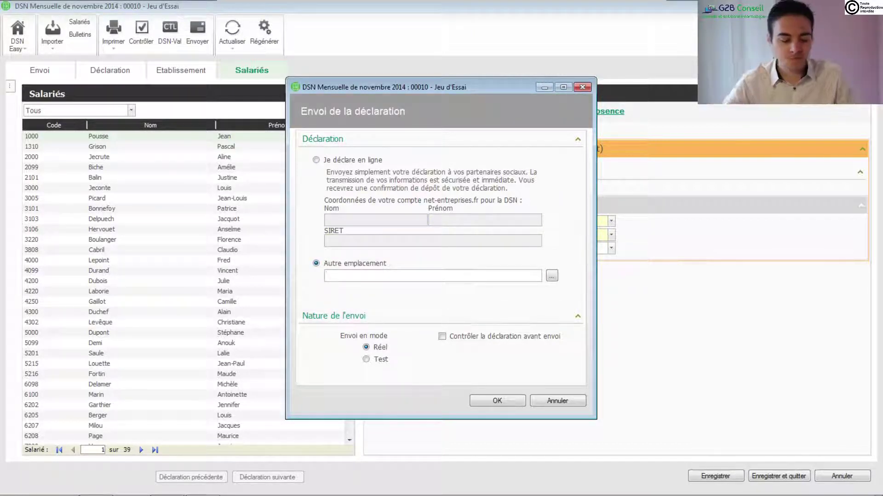
{"action": "left_click", "coordinate": [552, 276]}
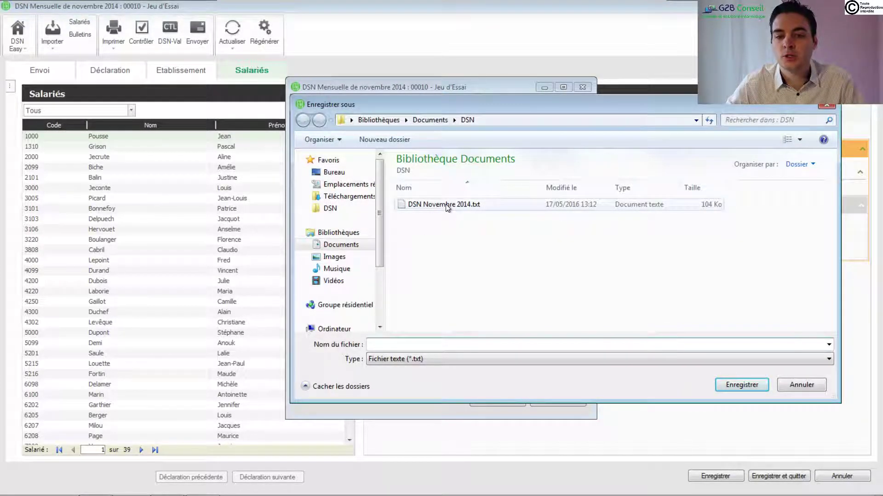
{"action": "left_click", "coordinate": [464, 210]}
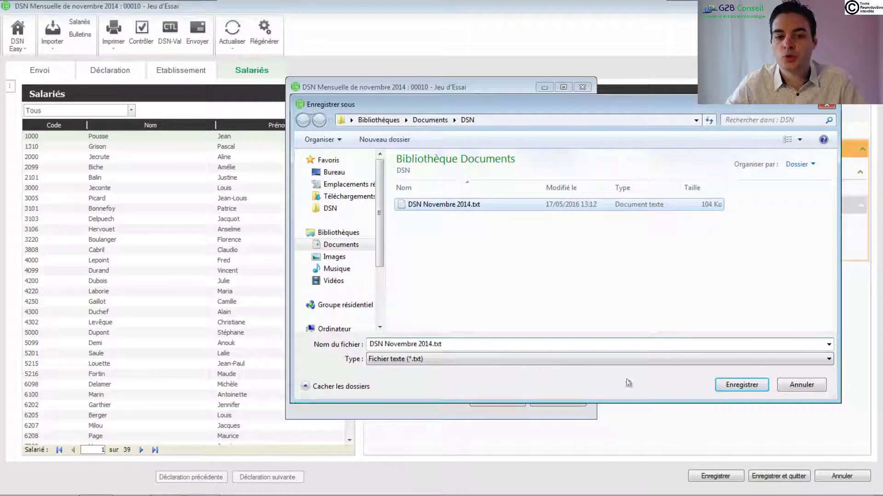
{"action": "left_click", "coordinate": [749, 385]}
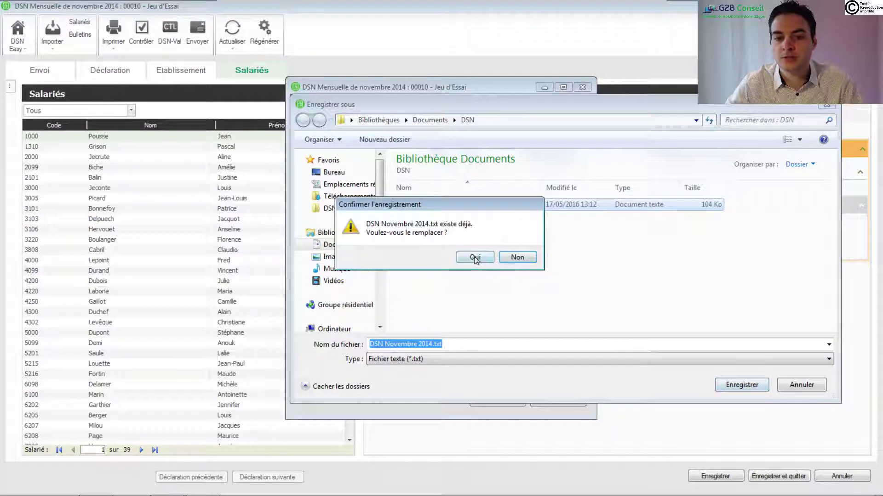
{"action": "left_click", "coordinate": [473, 256]}
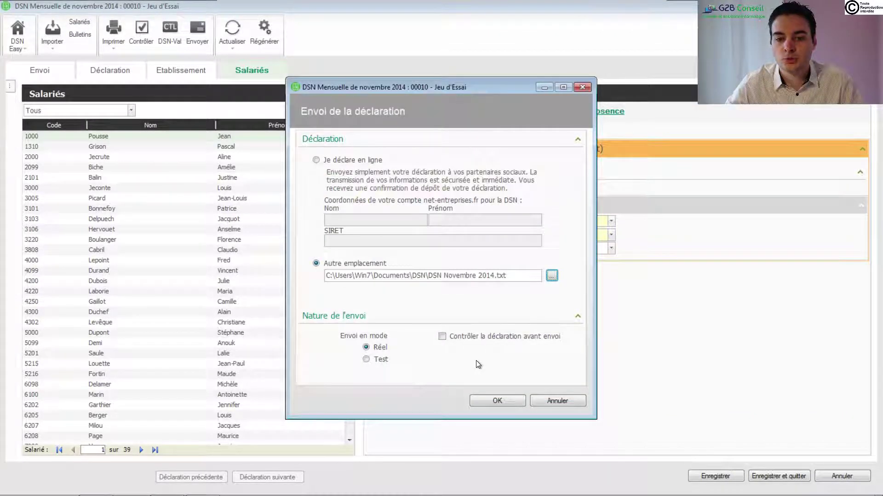
{"action": "left_click", "coordinate": [503, 402]}
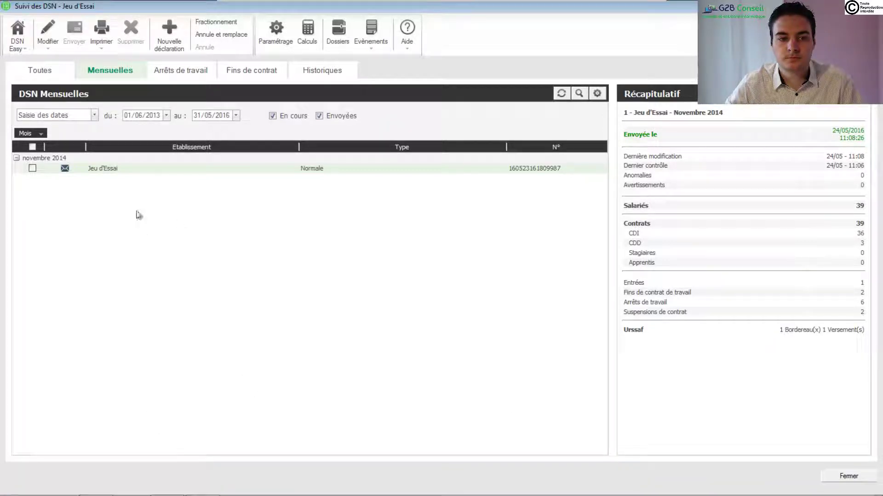
Open the sent November 2014 declaration from the monthly DSN list to view its status, and close it
{"action": "left_click", "coordinate": [65, 170]}
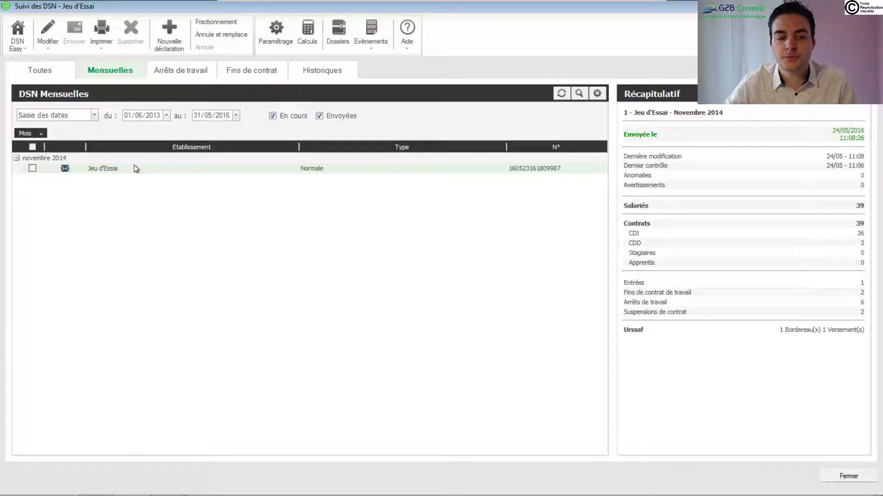
{"action": "double_click", "coordinate": [168, 177]}
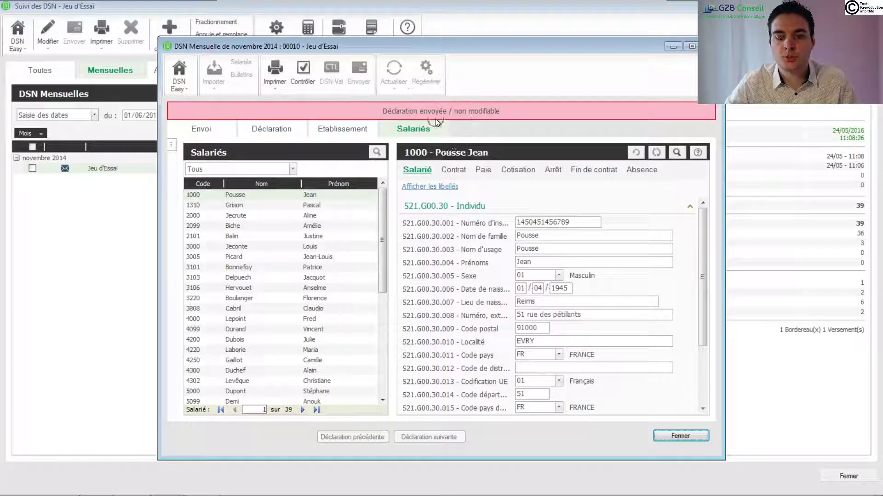
{"action": "left_click", "coordinate": [711, 46]}
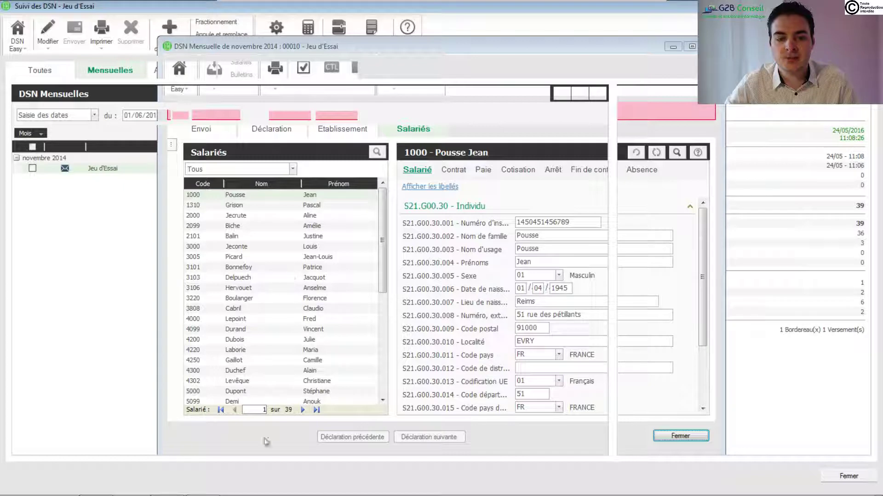
Switch to Windows Explorer, open DSN Novembre 2014.txt from the DSN folder in a maximized Notepad window and read through its records
{"action": "mouse_move", "coordinate": [305, 495]}
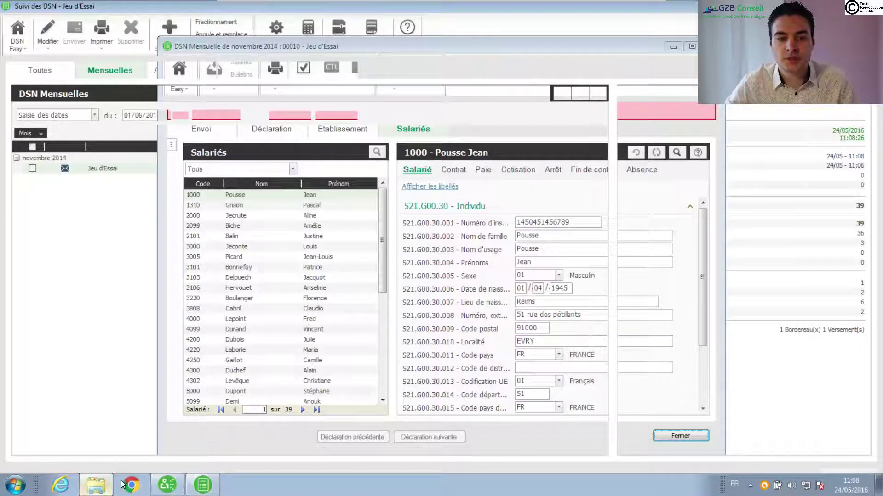
{"action": "left_click", "coordinate": [95, 487]}
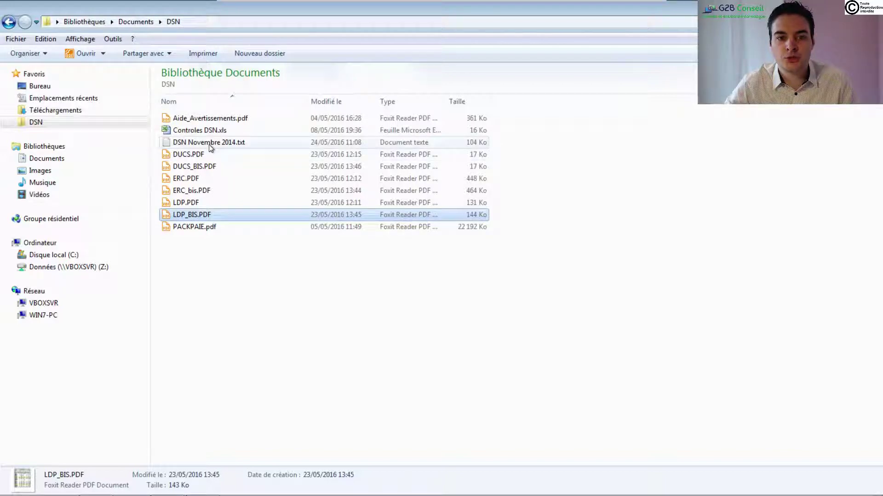
{"action": "double_click", "coordinate": [212, 145]}
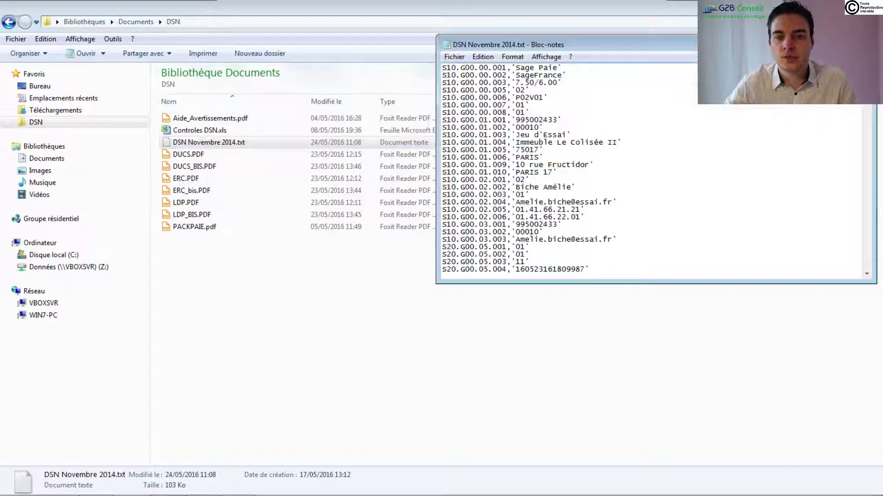
{"action": "left_click_drag", "start_coordinate": [660, 52], "coordinate": [363, 42]}
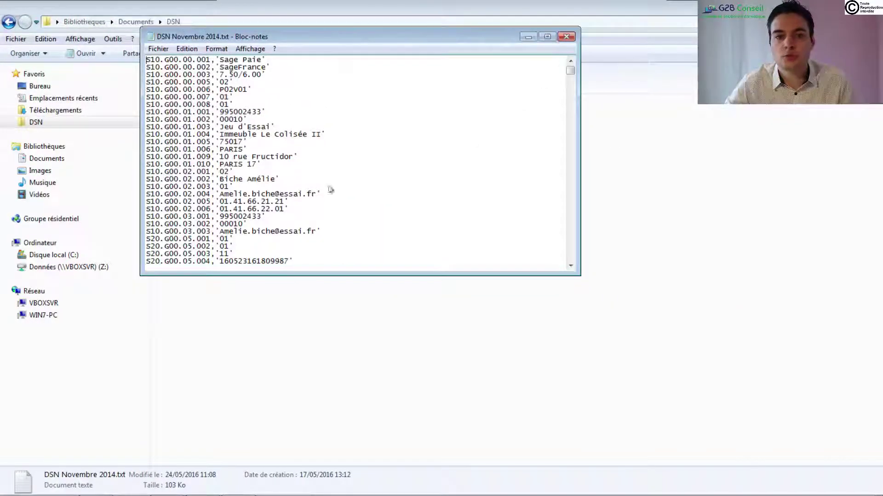
{"action": "left_click", "coordinate": [550, 38]}
{"action": "scroll", "coordinate": [10, 286], "scroll_direction": "down", "scroll_amount": 20}
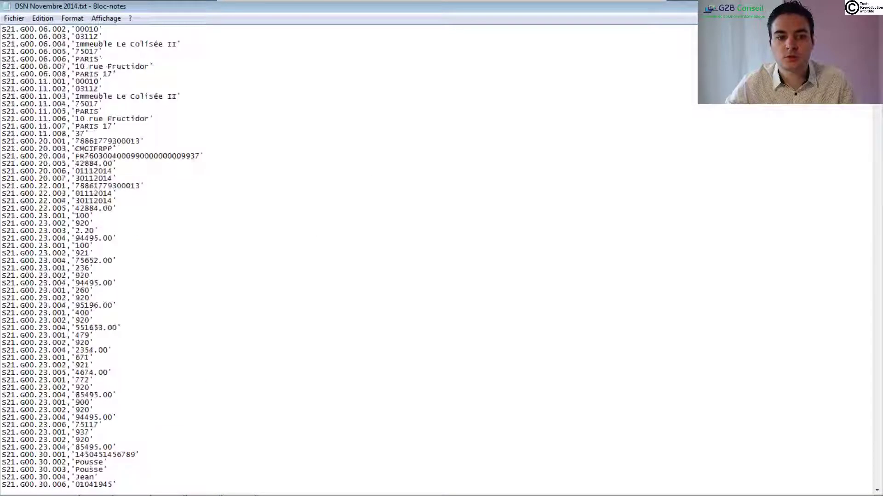
{"action": "scroll", "coordinate": [108, 258], "scroll_direction": "down", "scroll_amount": 20}
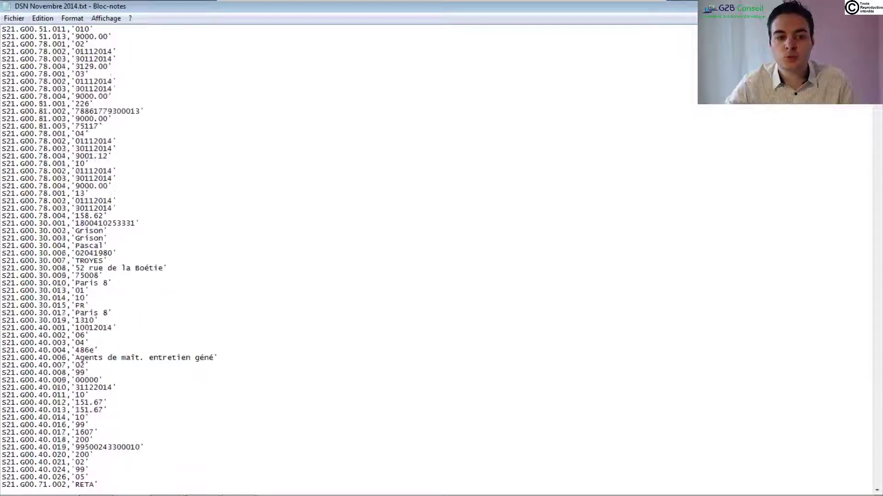
{"action": "scroll", "coordinate": [109, 257], "scroll_direction": "down", "scroll_amount": 8}
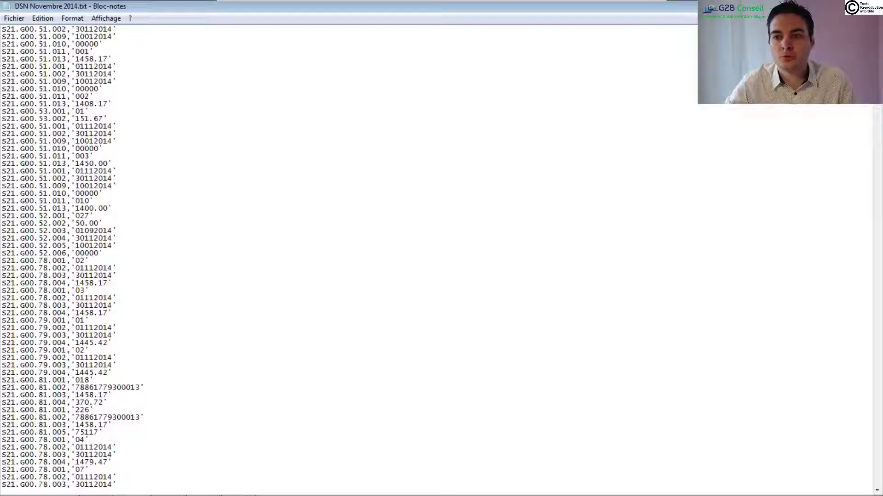
Close the DSN Novembre 2014.txt file, switch to Google Chrome and search Google for "net entreprise"
{"action": "left_click_drag", "start_coordinate": [877, 96], "coordinate": [869, 28]}
{"action": "left_click", "coordinate": [871, 5]}
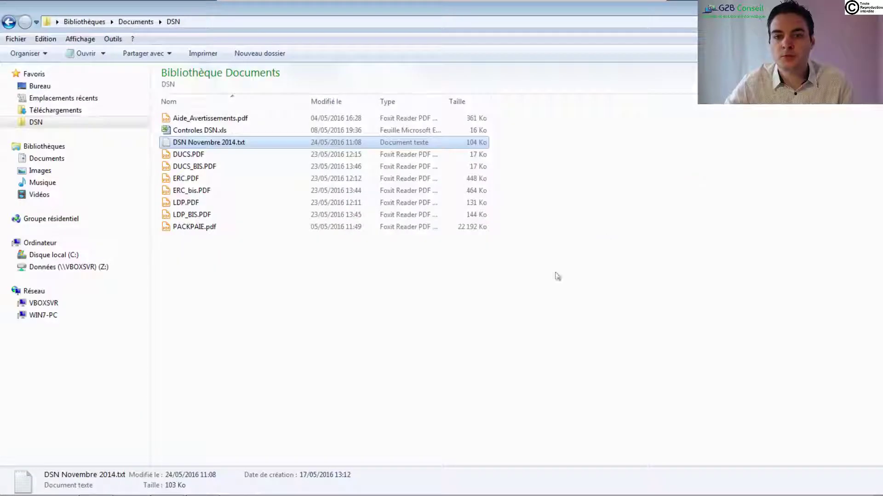
{"action": "mouse_move", "coordinate": [232, 493]}
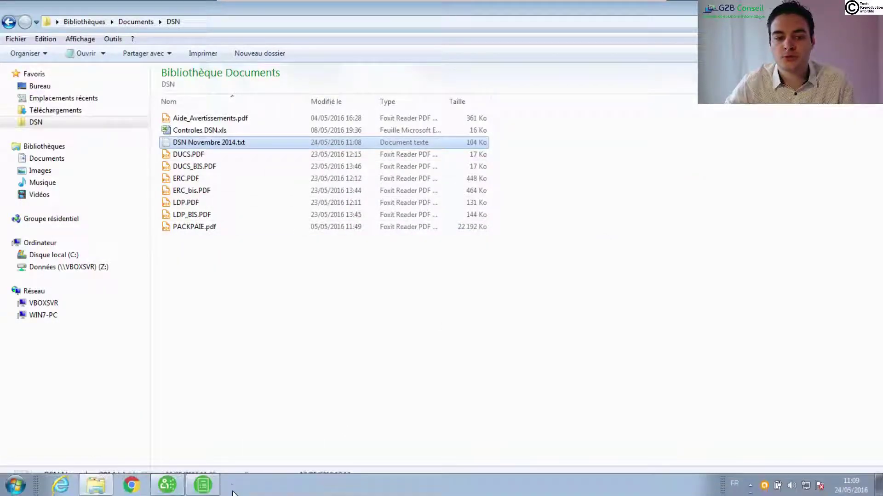
{"action": "left_click", "coordinate": [141, 488]}
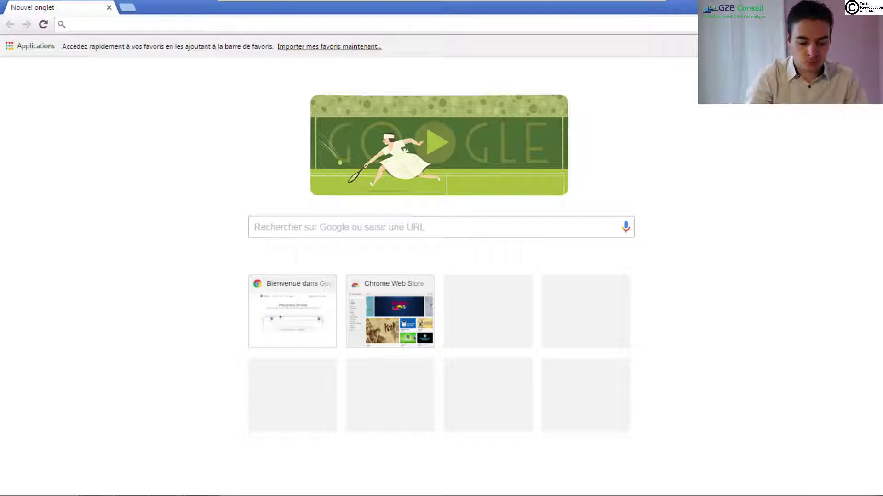
{"action": "type", "text": "net ent"}
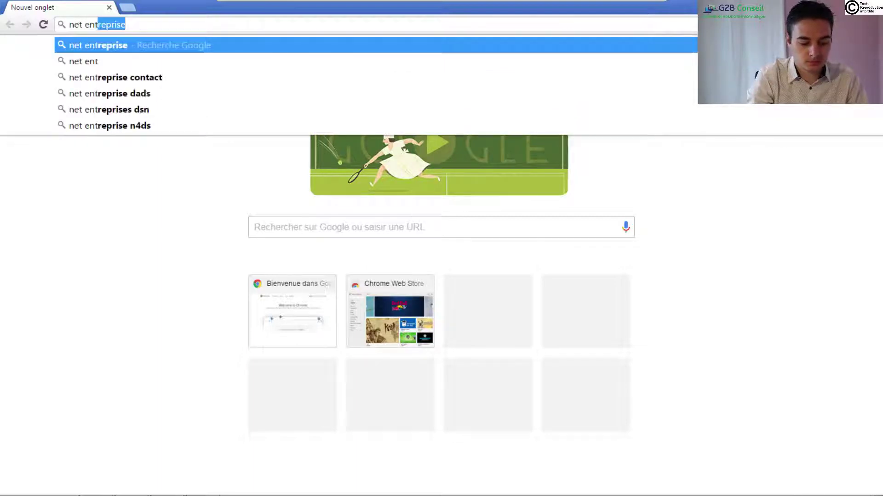
{"action": "type", "text": "repr"}
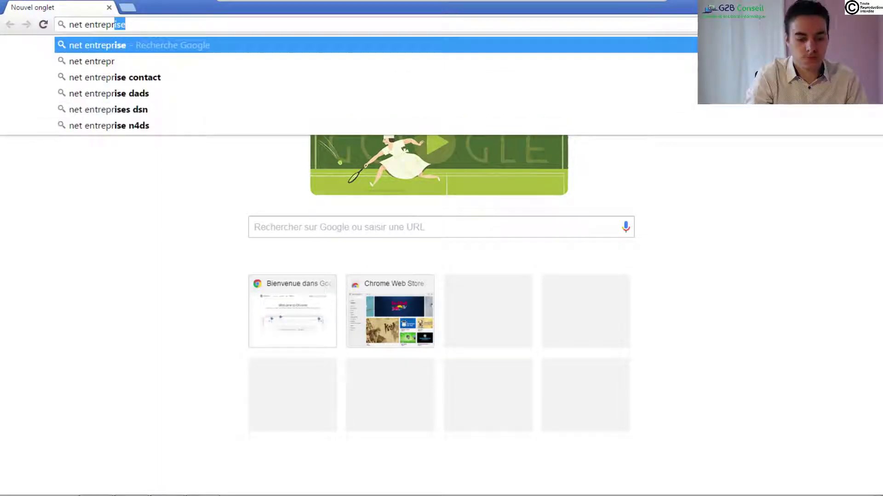
{"action": "key", "text": "Return"}
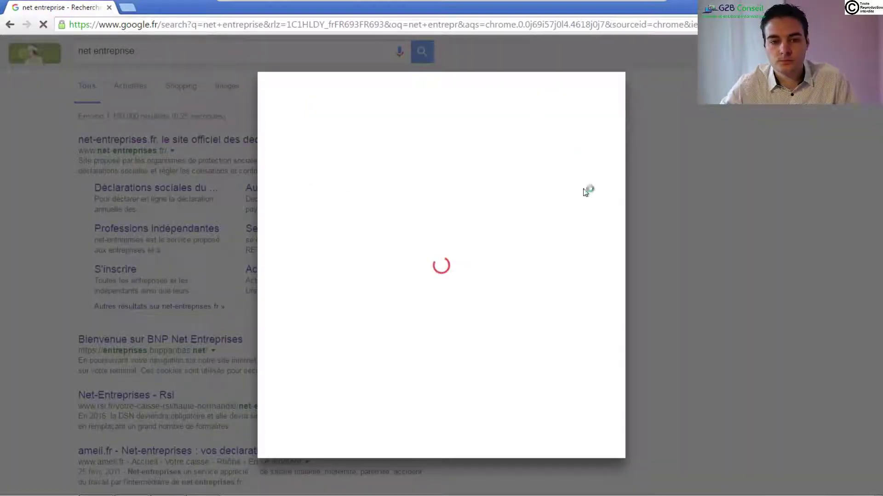
Accept Google's privacy rules and open the official net-entreprises.fr site from the search results
{"action": "left_click", "coordinate": [446, 430]}
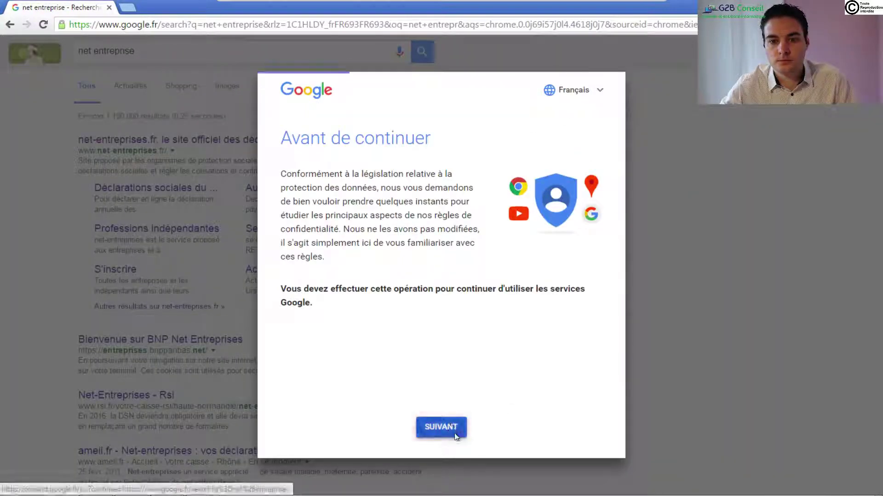
{"action": "left_click", "coordinate": [442, 427]}
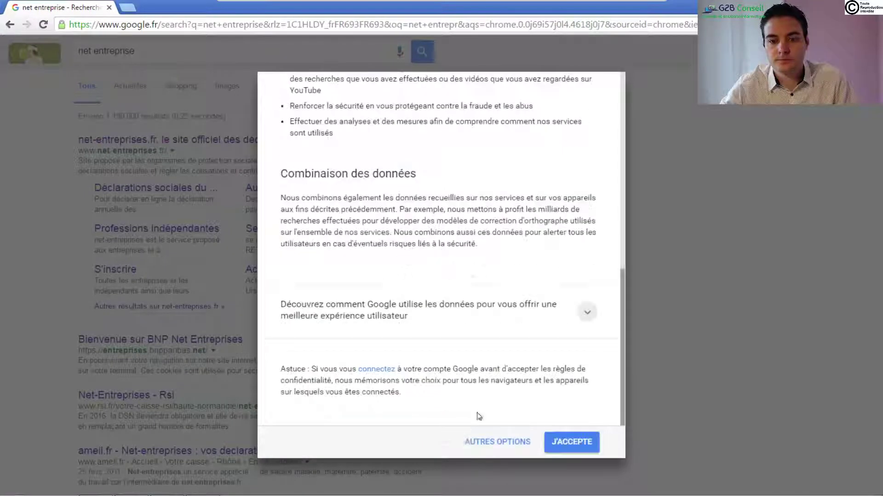
{"action": "left_click", "coordinate": [565, 442]}
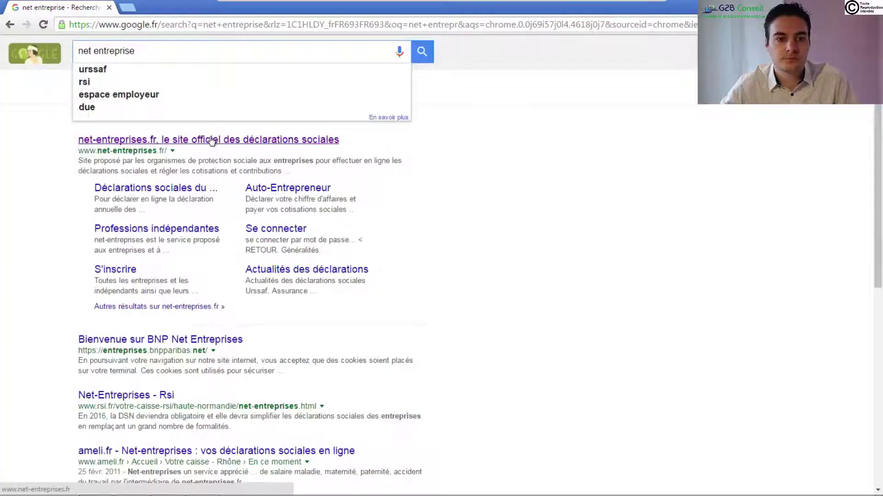
{"action": "left_click", "coordinate": [294, 140]}
Go through the SIRET, surname, first name and password fields of the net-entreprises.fr login form without filling them in, up to Connexion
{"action": "left_click", "coordinate": [612, 126]}
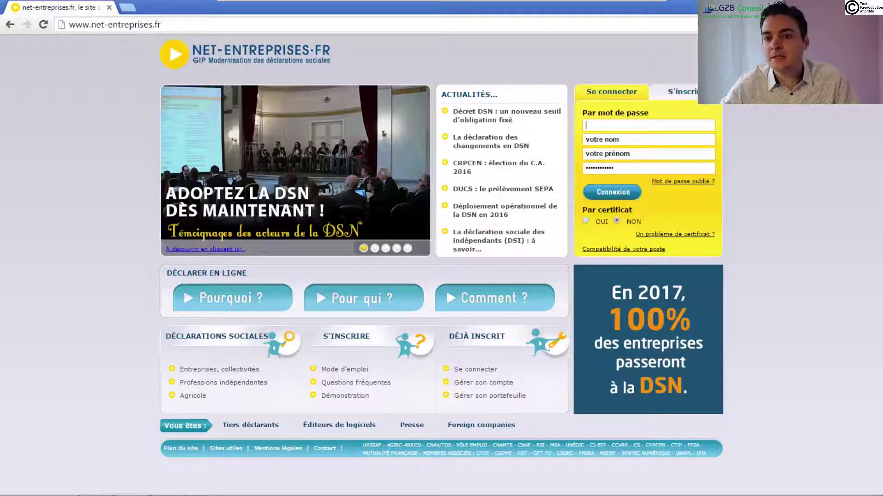
{"action": "key", "text": "Tab"}
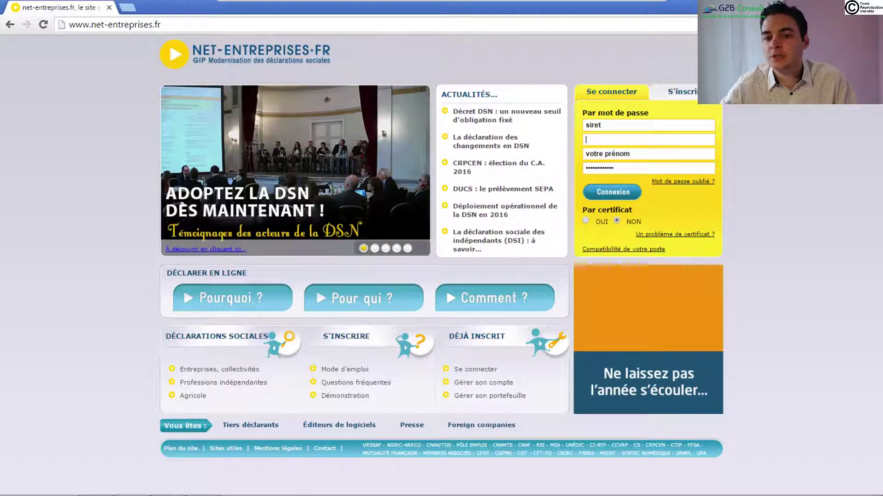
{"action": "key", "text": "Tab"}
{"action": "key", "text": "Tab"}
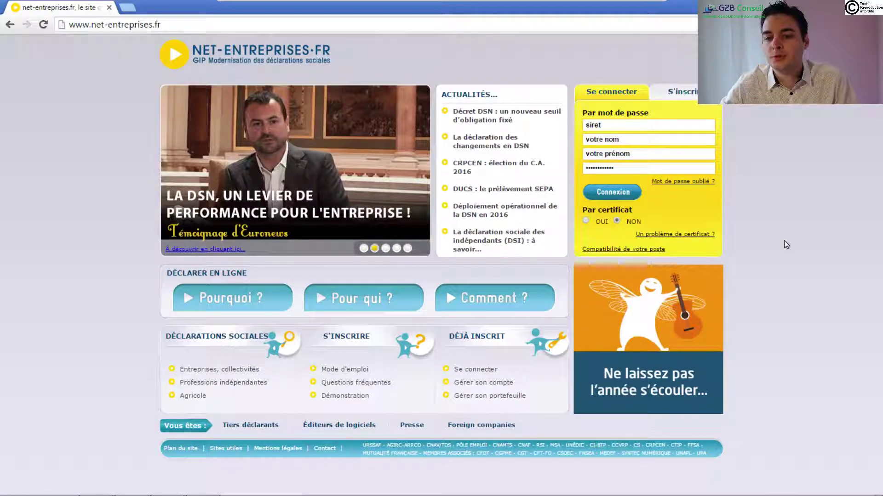
{"action": "left_click", "coordinate": [622, 192]}
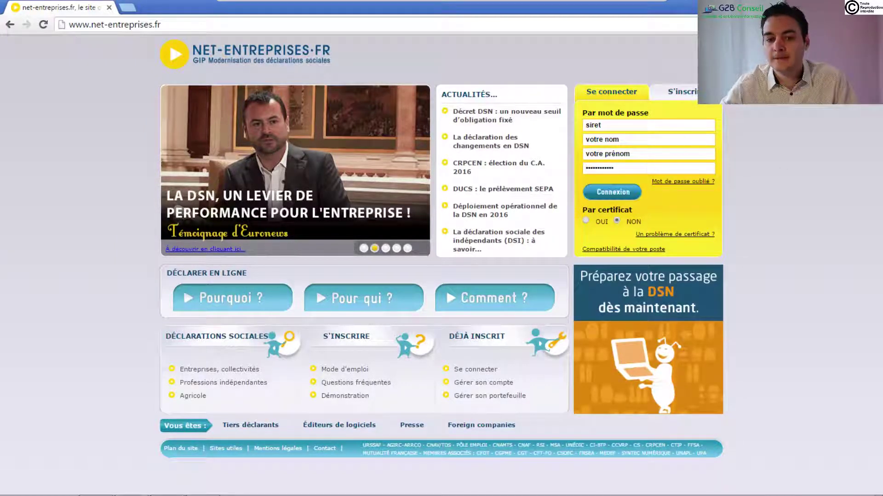